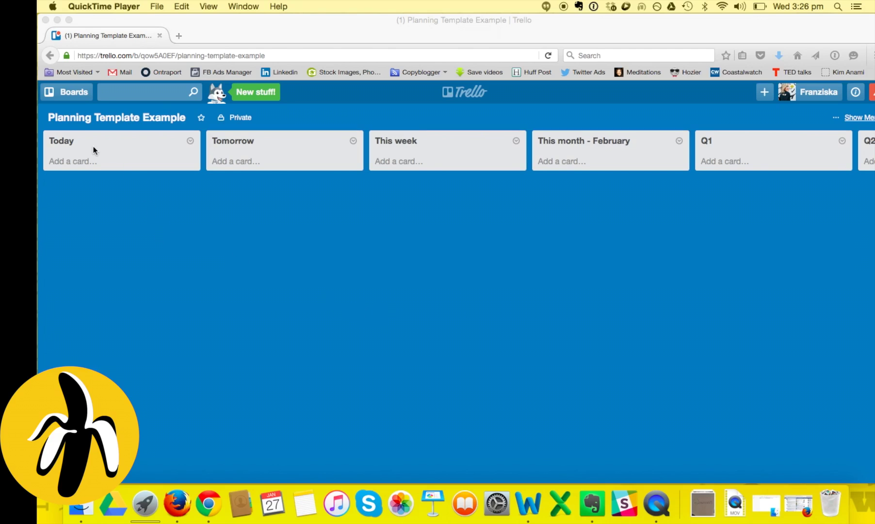
# - Look over the planning board's lists from Today through the quarters to Someday and Done
pyautogui.click(104, 135)
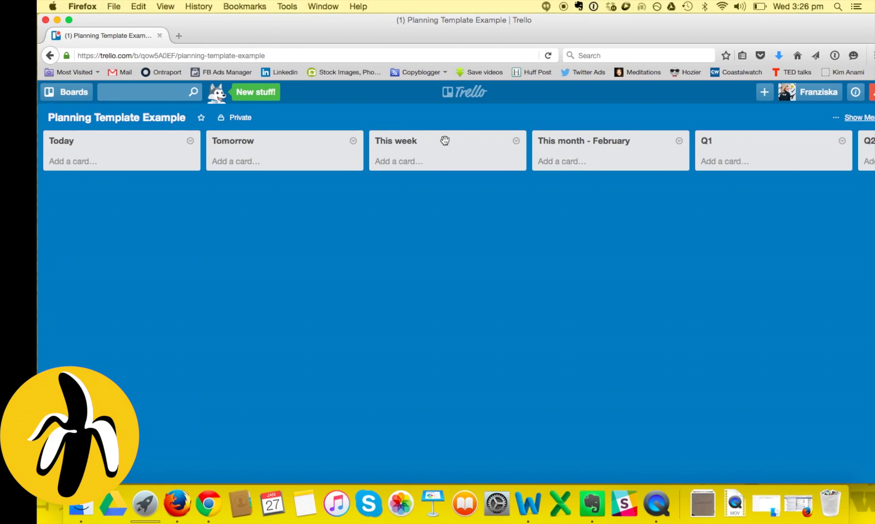
pyautogui.hscroll(3, 445, 141)
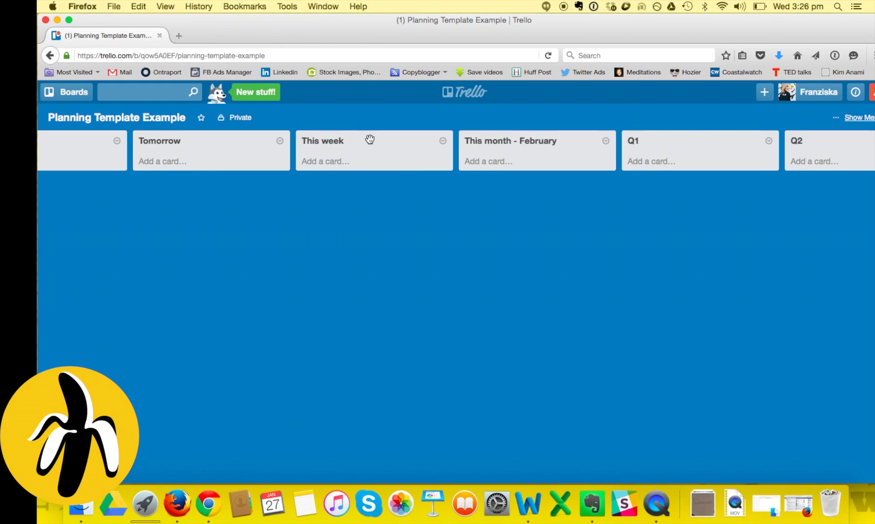
pyautogui.click(507, 140)
pyautogui.click(580, 124)
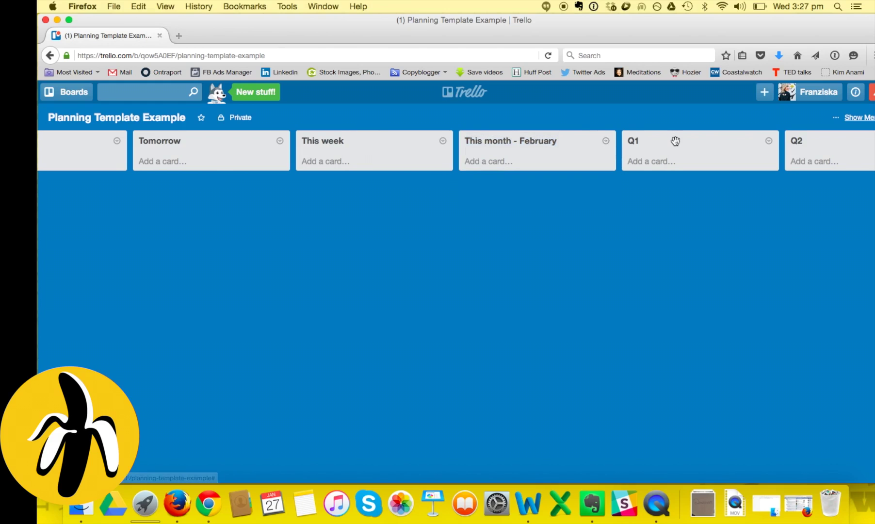
pyautogui.hscroll(4, 675, 140)
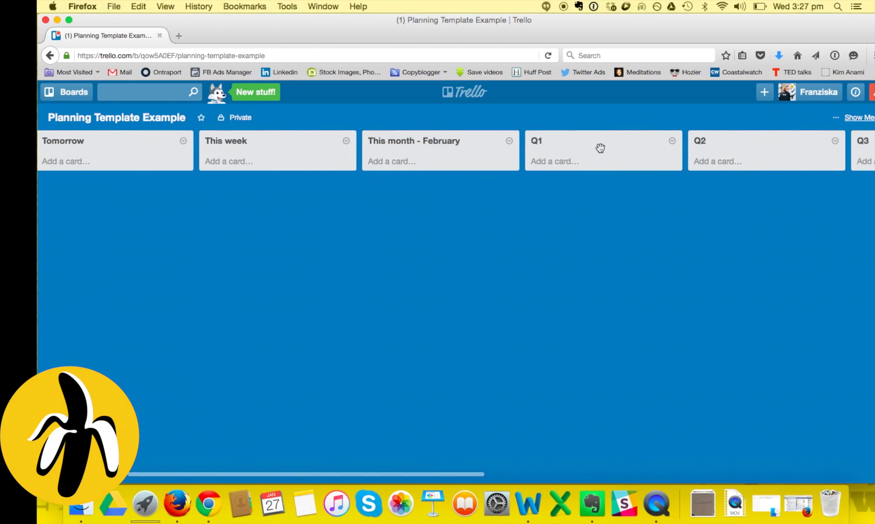
pyautogui.hscroll(3, 600, 147)
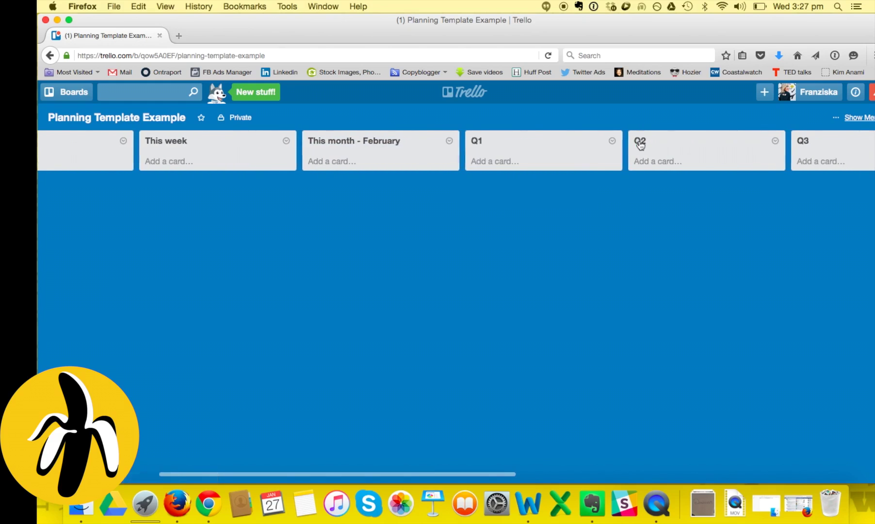
pyautogui.hscroll(12, 640, 144)
pyautogui.hscroll(4, 740, 143)
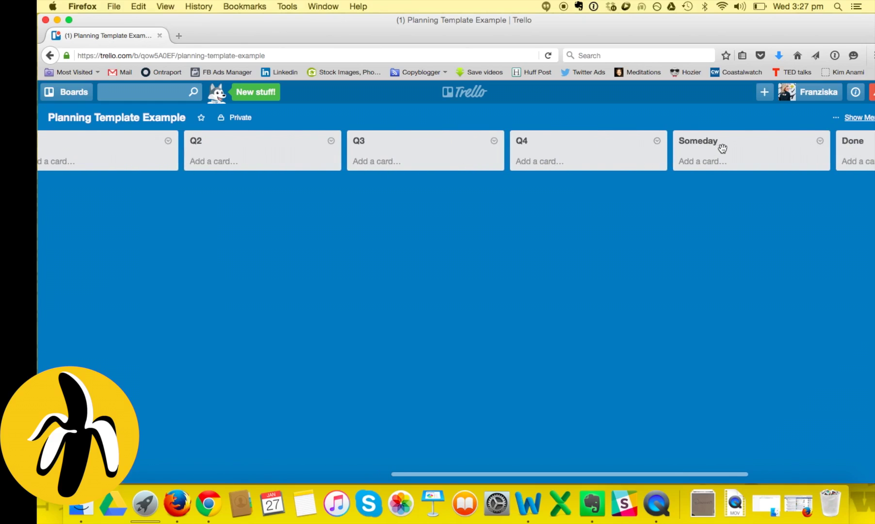
pyautogui.hscroll(1, 722, 148)
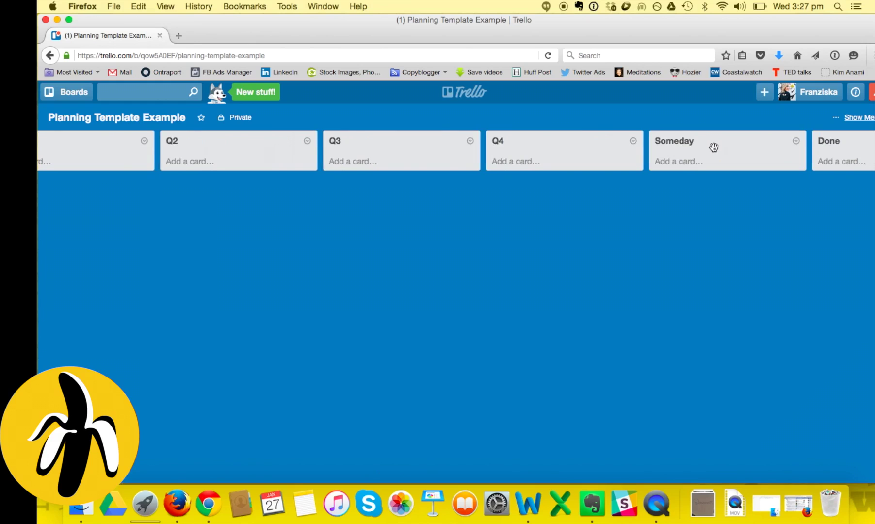
# - Add the card "Podcast recordings with guests" to the Someday list and move it to the Done list
pyautogui.click(705, 161)
pyautogui.write('Podcast recordin')
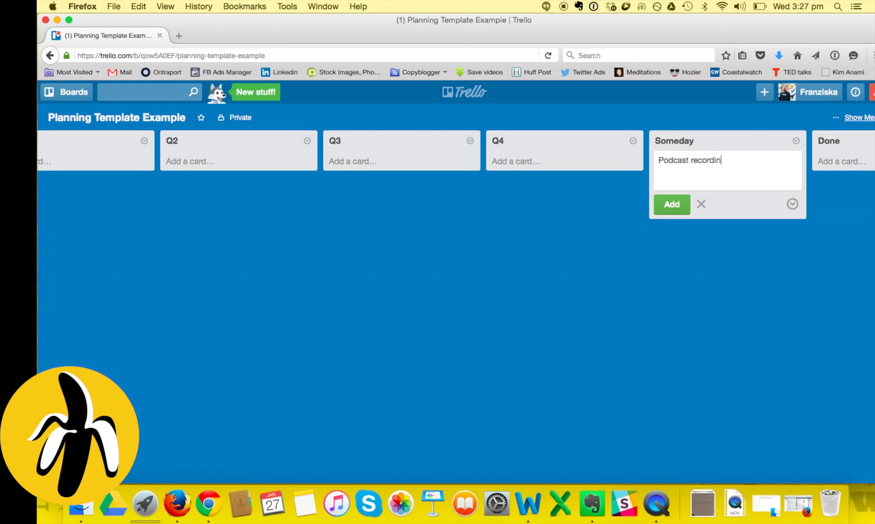
pyautogui.write('gs with geu')
pyautogui.press('BackSpace')
pyautogui.write('uests')
pyautogui.click(671, 203)
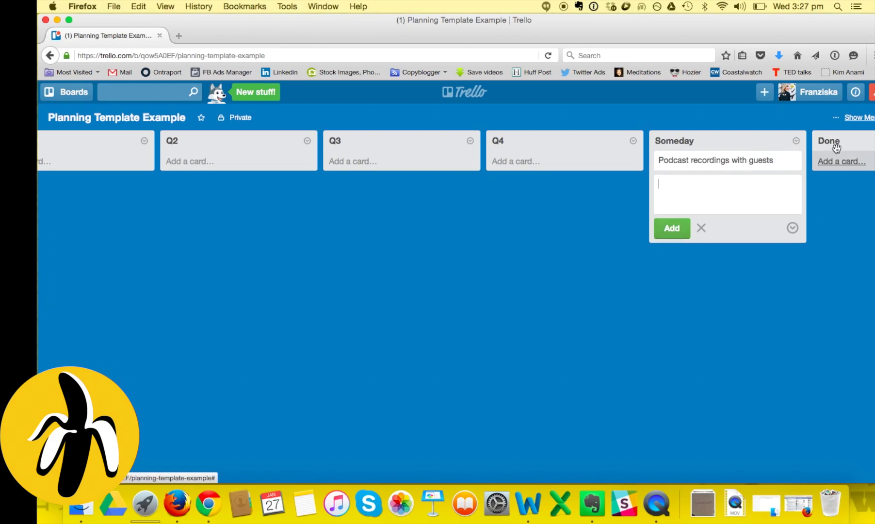
pyautogui.hscroll(5, 836, 144)
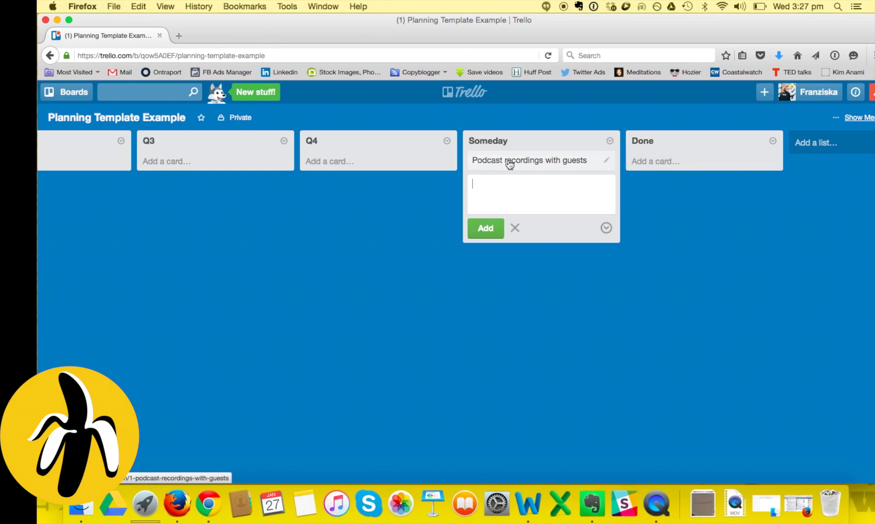
pyautogui.moveTo(510, 165); pyautogui.dragTo(688, 166)
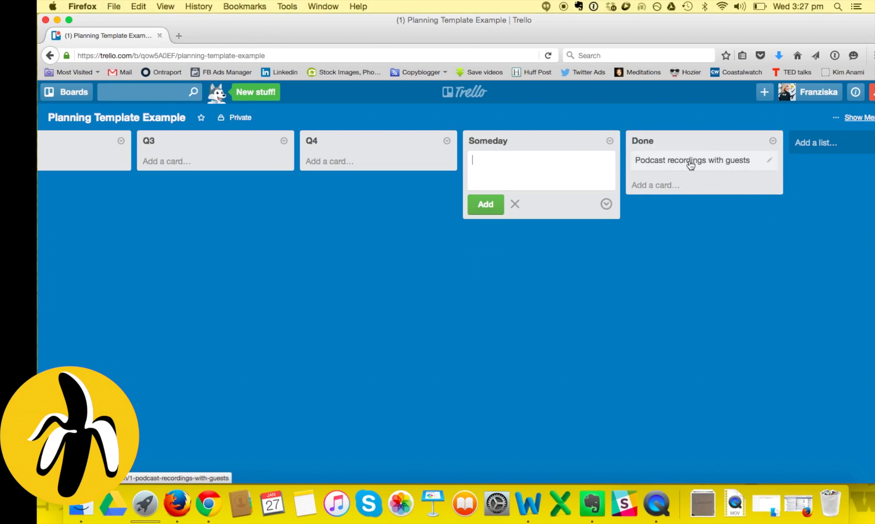
# - Add the cards "Website copy" and "Clever Bunch workshops" to the This week list
pyautogui.hscroll(-15, 641, 277)
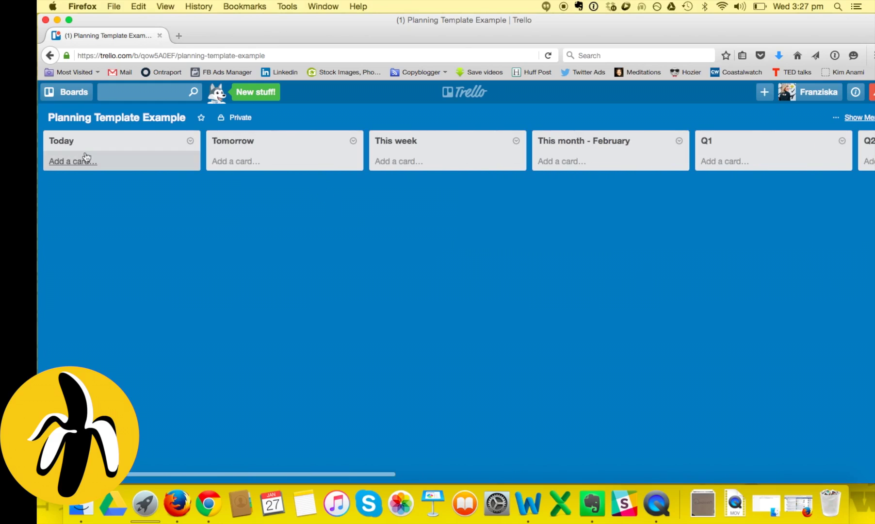
pyautogui.click(65, 169)
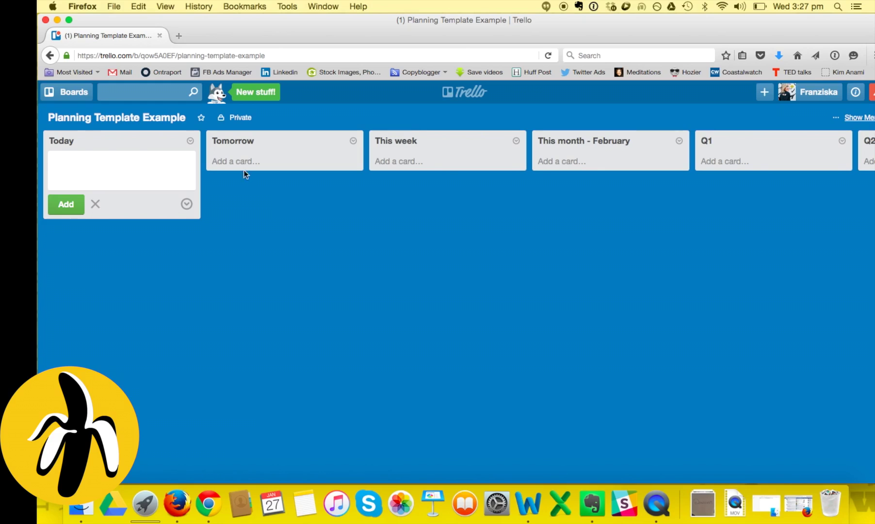
pyautogui.click(402, 165)
pyautogui.write('We')
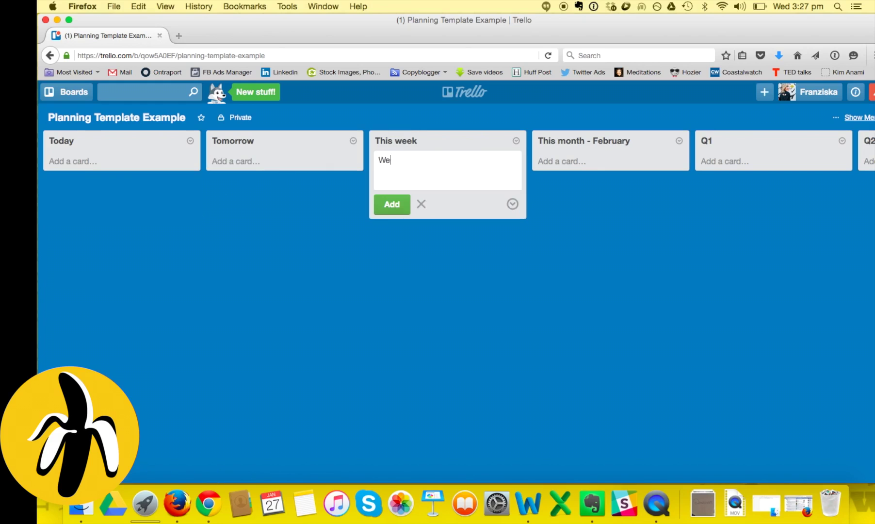
pyautogui.write('bsite copy')
pyautogui.click(390, 203)
pyautogui.write('Clever Bunch workshops')
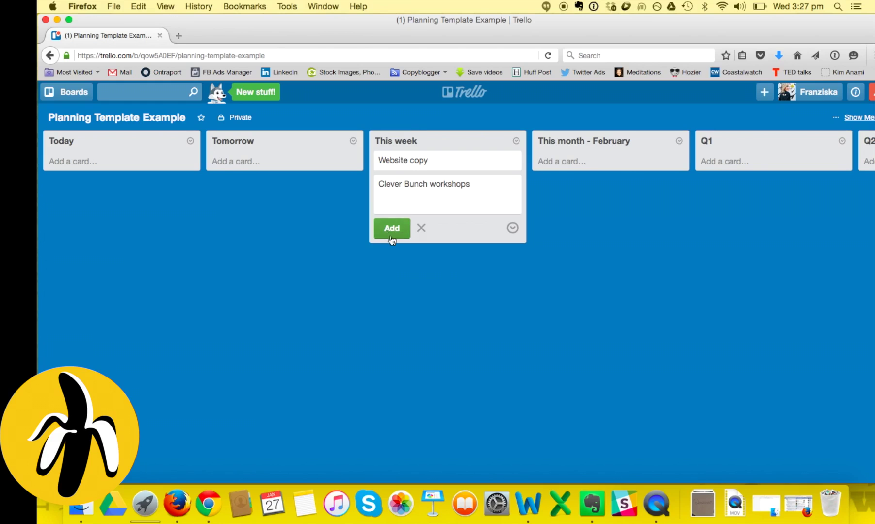
pyautogui.click(392, 227)
# - Add the cards "Update brochure", "Speaking enagement" and "Team activites" to the This week list
pyautogui.write('Update')
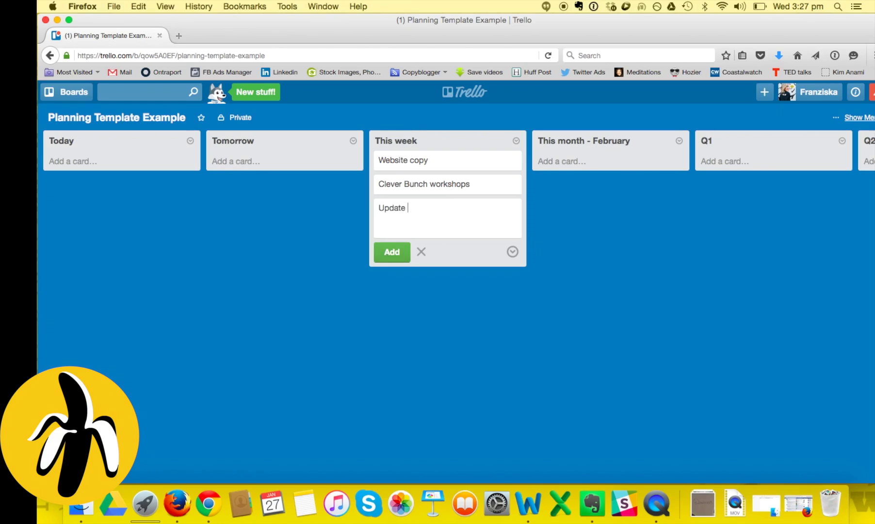
pyautogui.write(' brochure')
pyautogui.click(397, 243)
pyautogui.write('Speaking ')
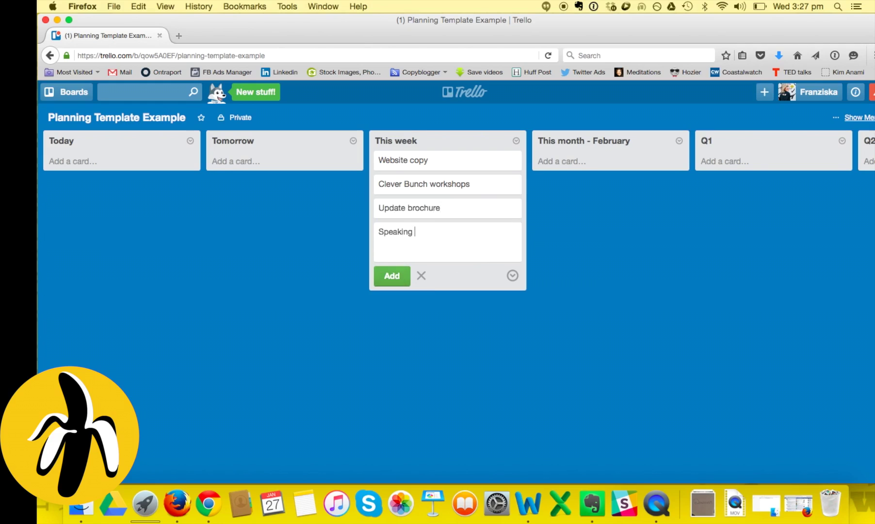
pyautogui.write('enagement')
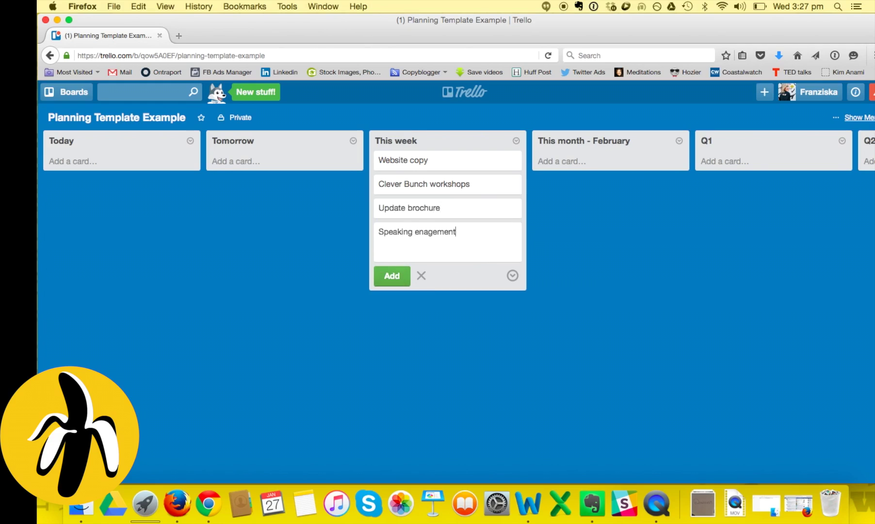
pyautogui.click(387, 285)
pyautogui.write('Team')
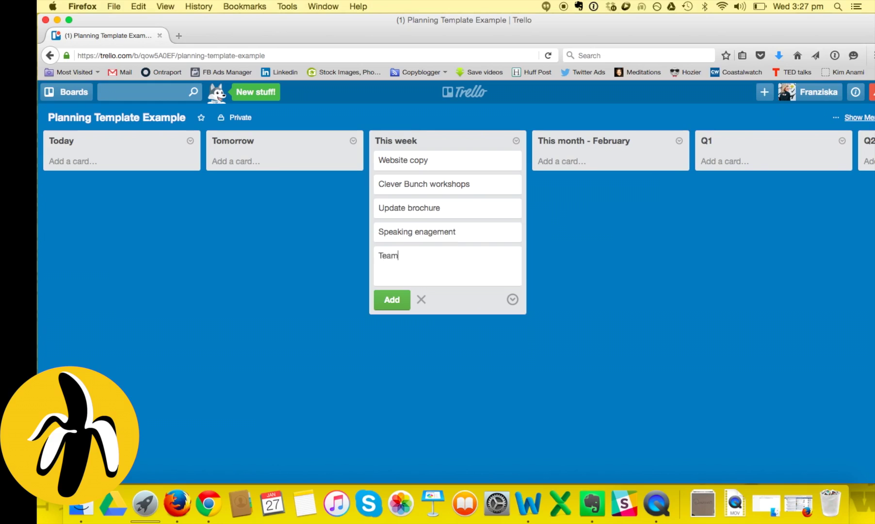
pyautogui.write(' activites')
pyautogui.click(391, 299)
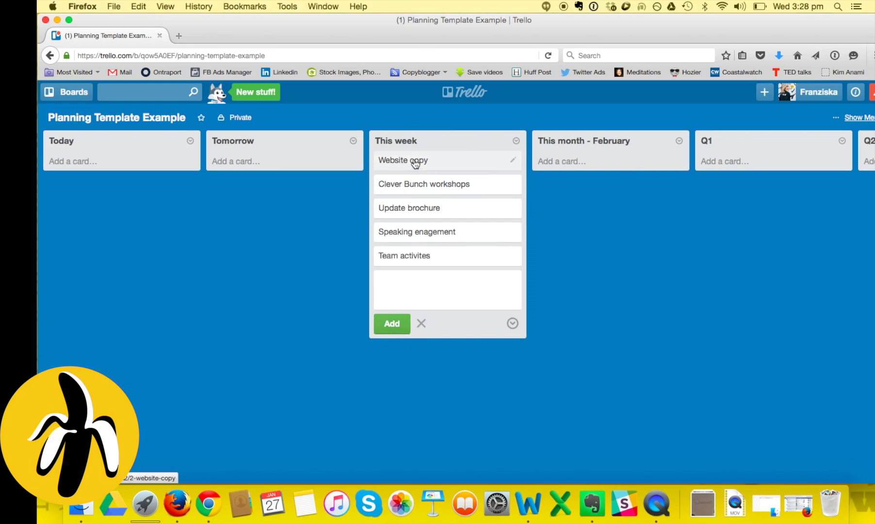
# - Move "Website copy" and "Speaking enagement" to the Today list, and "Update brochure" and "Team activites" to Tomorrow
pyautogui.moveTo(414, 164); pyautogui.dragTo(88, 160)
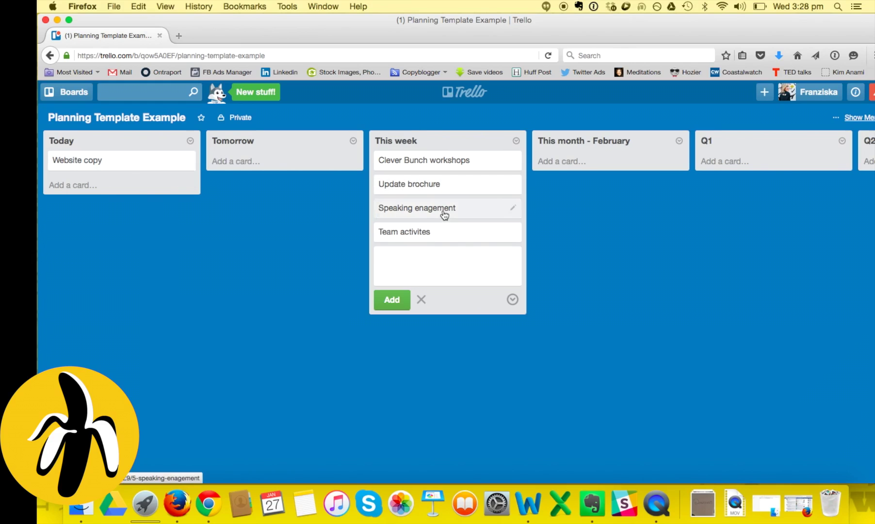
pyautogui.moveTo(435, 213); pyautogui.dragTo(114, 170)
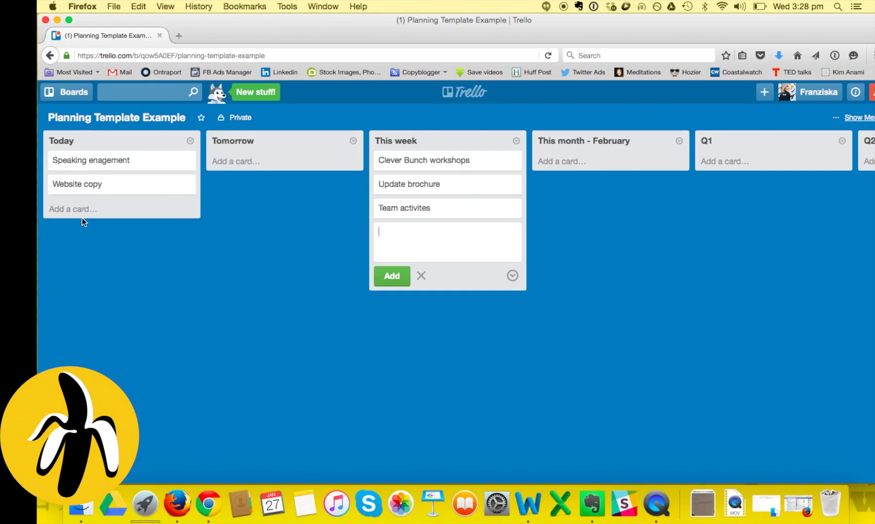
pyautogui.moveTo(406, 189); pyautogui.dragTo(279, 190)
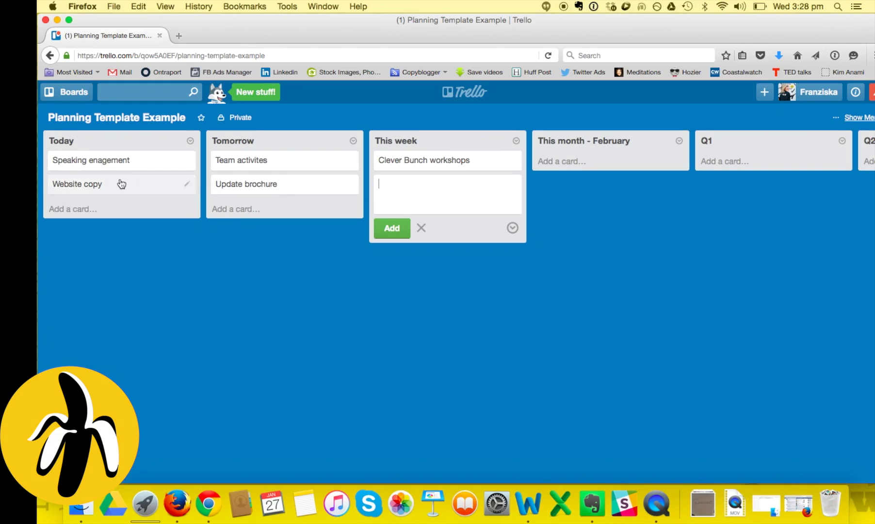
# - Archive the "Website copy" card and move "Speaking enagement" from Today to the Done list
pyautogui.click(187, 187)
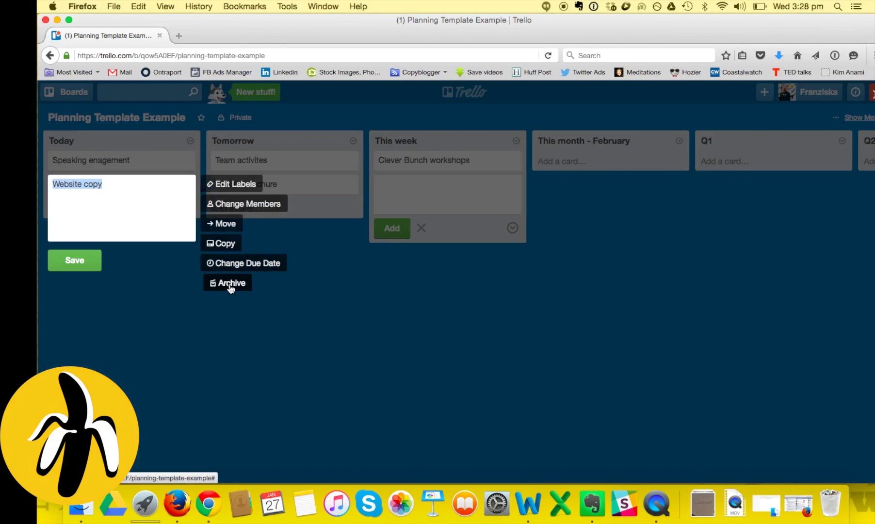
pyautogui.click(230, 286)
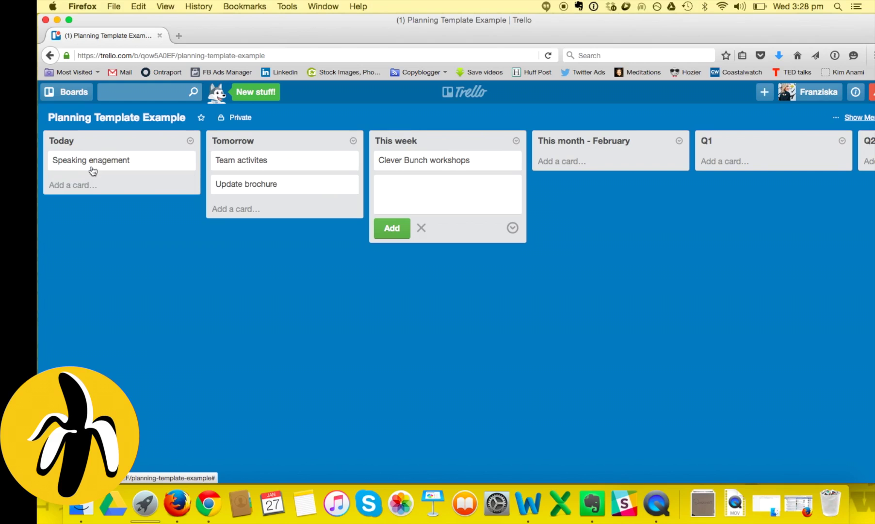
pyautogui.moveTo(91, 167); pyautogui.dragTo(610, 172)
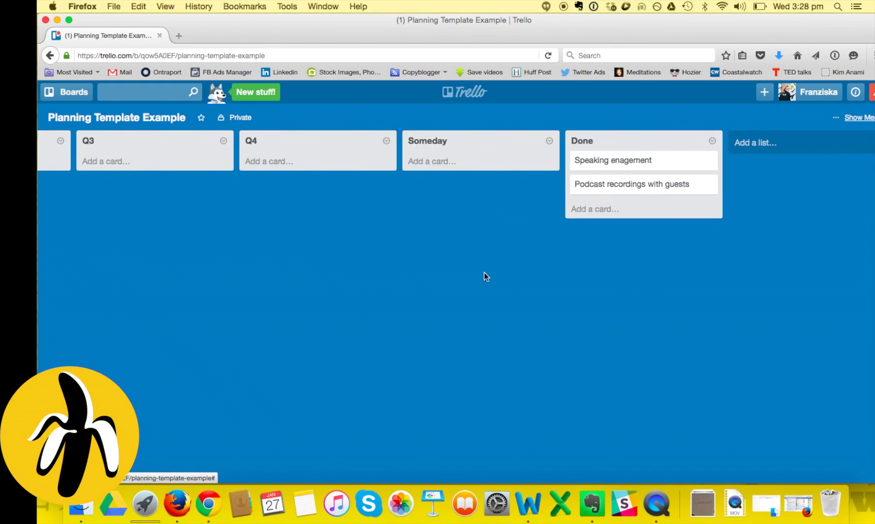
# - Add the card "Workshop content" to the This month - February list
pyautogui.hscroll(-15, 484, 272)
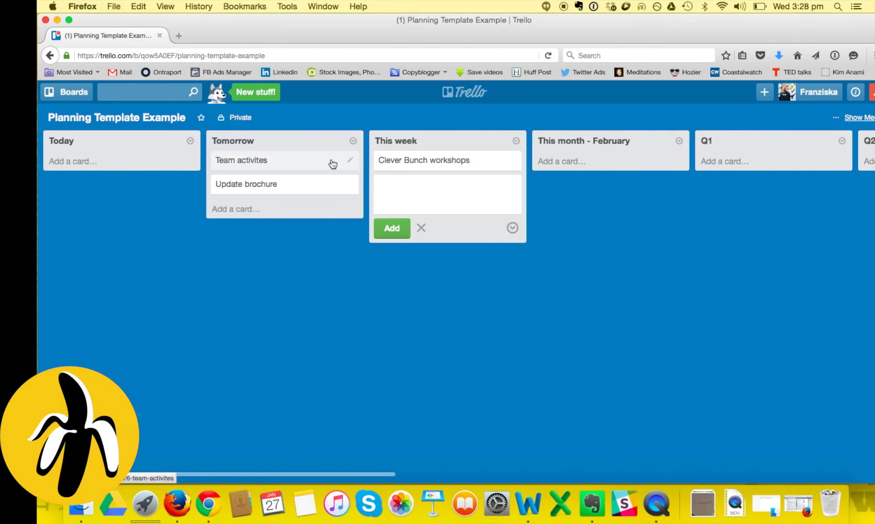
pyautogui.click(566, 165)
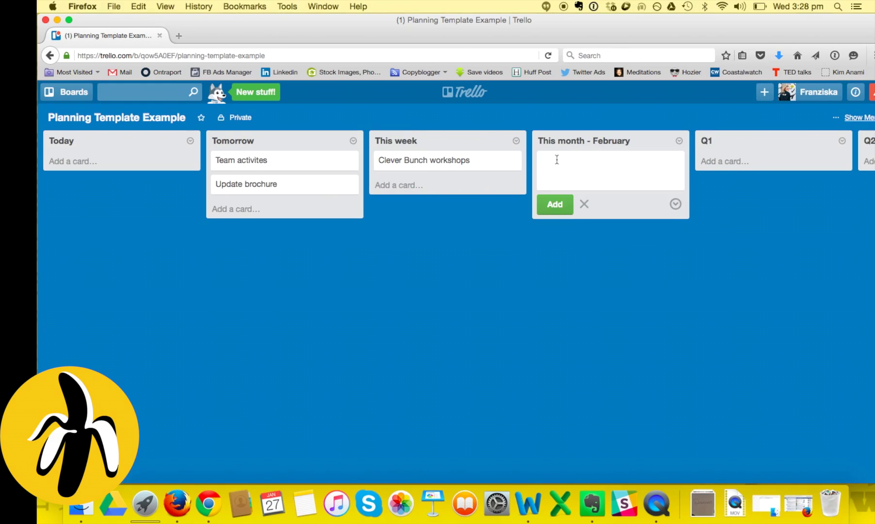
pyautogui.write('Workshop con')
pyautogui.click(555, 204)
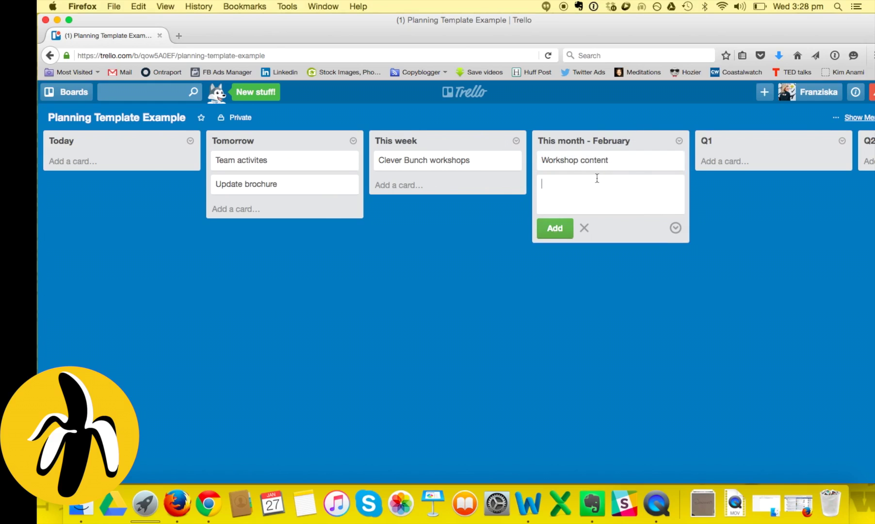
# - Add the card "Trip to LA" to the Q1 list and close the new-card entry
pyautogui.hscroll(2, 598, 176)
pyautogui.hscroll(3, 566, 187)
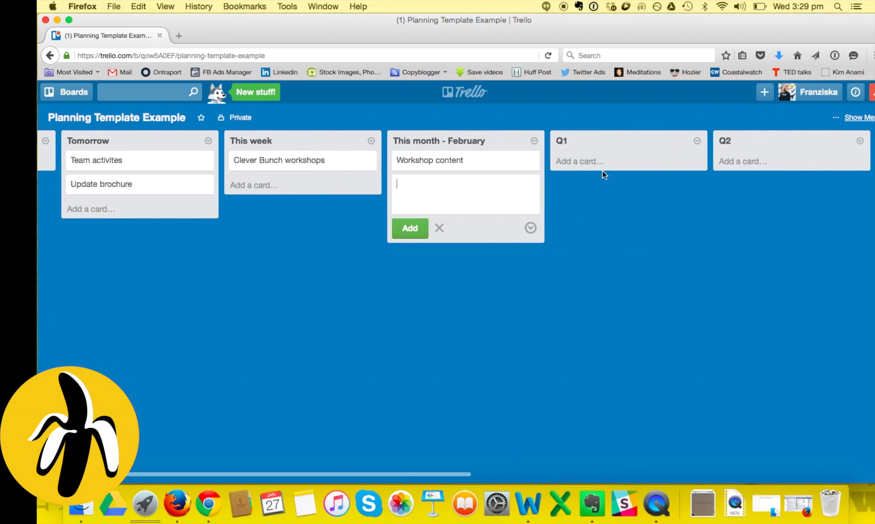
pyautogui.click(577, 161)
pyautogui.write('Trip to LA')
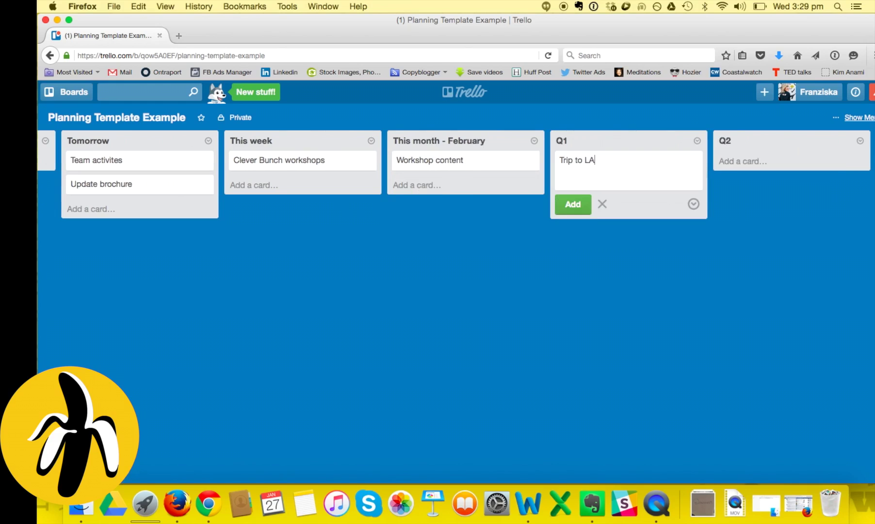
pyautogui.click(572, 204)
pyautogui.click(773, 219)
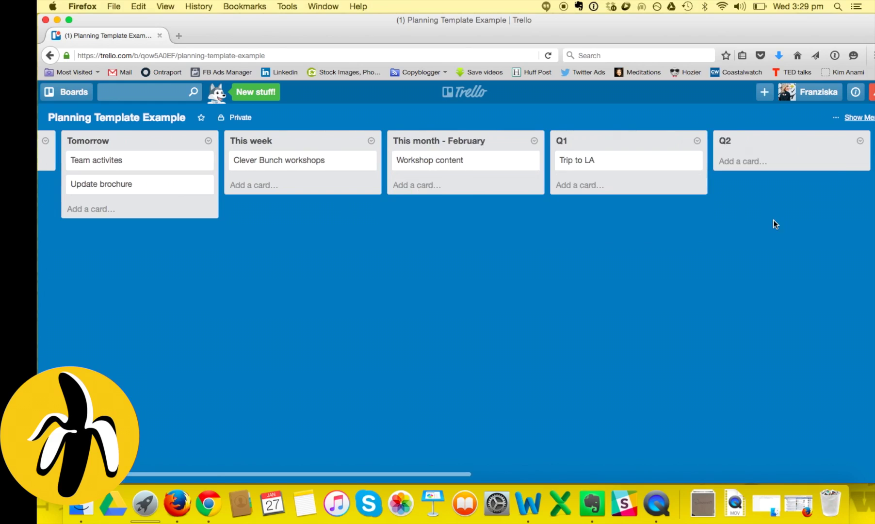
# - Add the cards "Europe and Switzerland" and "Book Launch" to the Q2 list
pyautogui.click(749, 167)
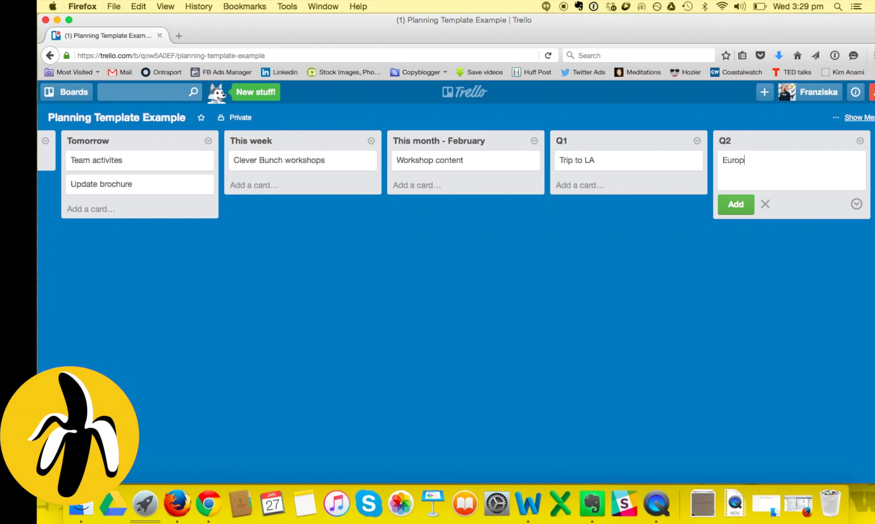
pyautogui.write('Europe and Switzerland')
pyautogui.click(735, 205)
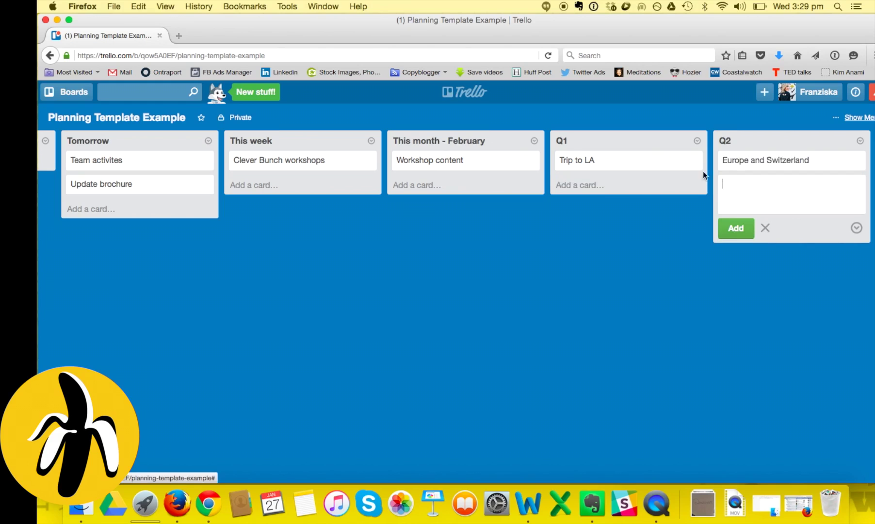
pyautogui.write('Book Launch')
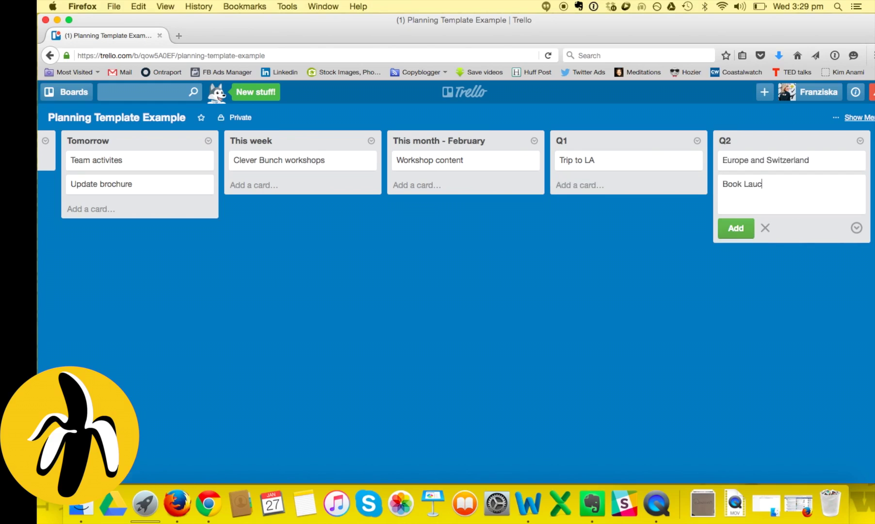
pyautogui.click(738, 227)
# - Review the planned cards across the Today, Tomorrow, This week, This month - February, Q1 and Q2 lists
pyautogui.hscroll(1, 423, 270)
pyautogui.hscroll(7, 423, 270)
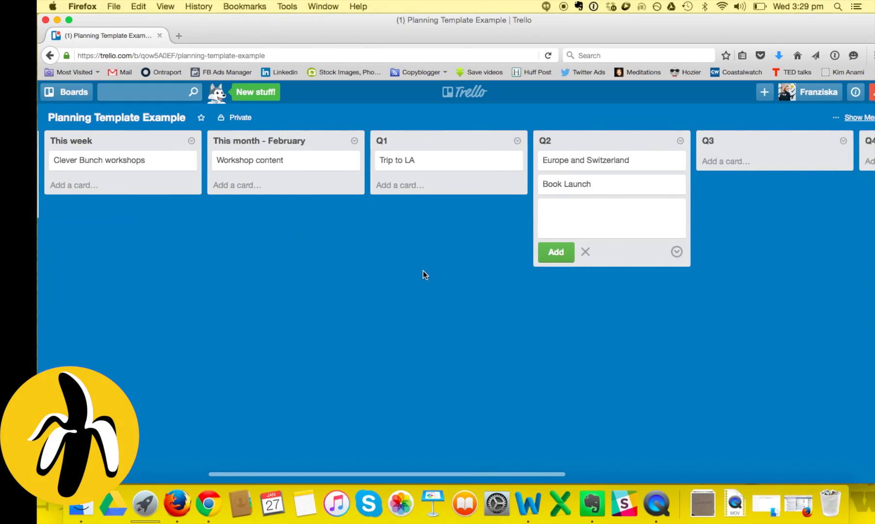
pyautogui.hscroll(-10, 423, 270)
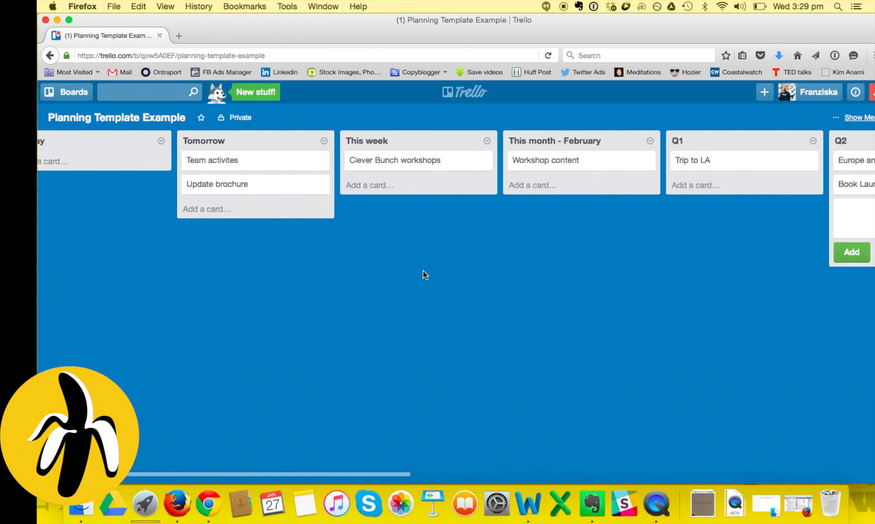
pyautogui.hscroll(-1, 421, 289)
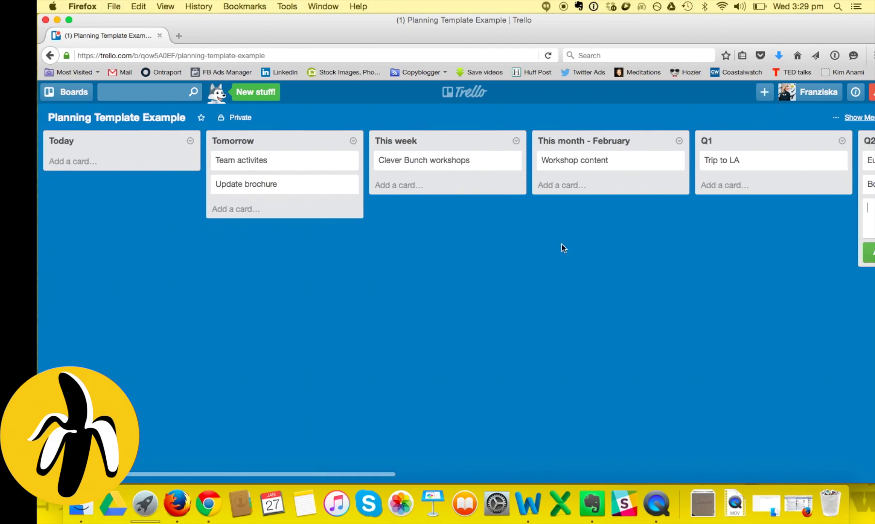
pyautogui.moveTo(736, 162); pyautogui.dragTo(684, 164)
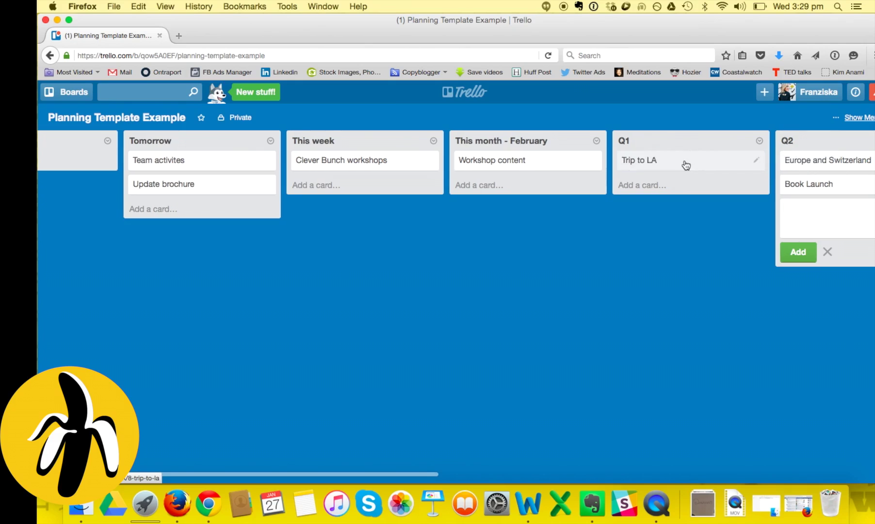
pyautogui.moveTo(488, 162)
pyautogui.mouseDown()
pyautogui.moveTo(332, 169)
pyautogui.moveTo(500, 164)
pyautogui.mouseUp()
pyautogui.hscroll(-4, 536, 322)
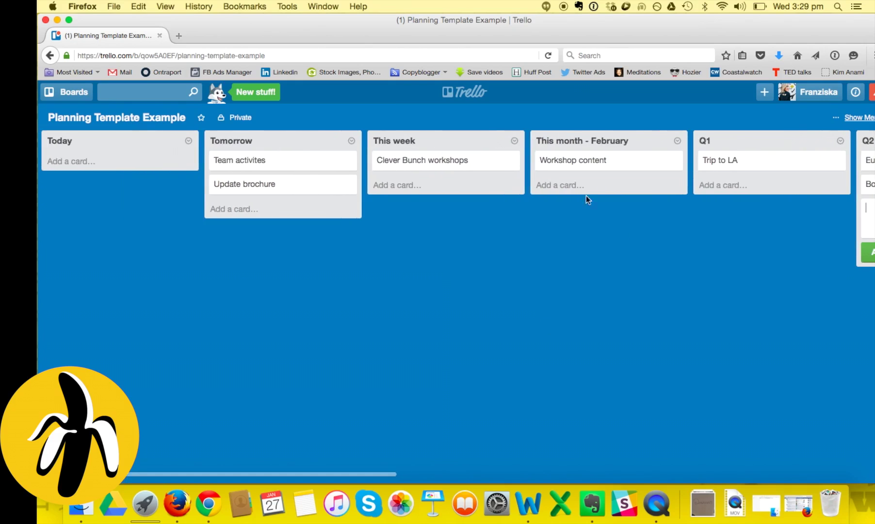